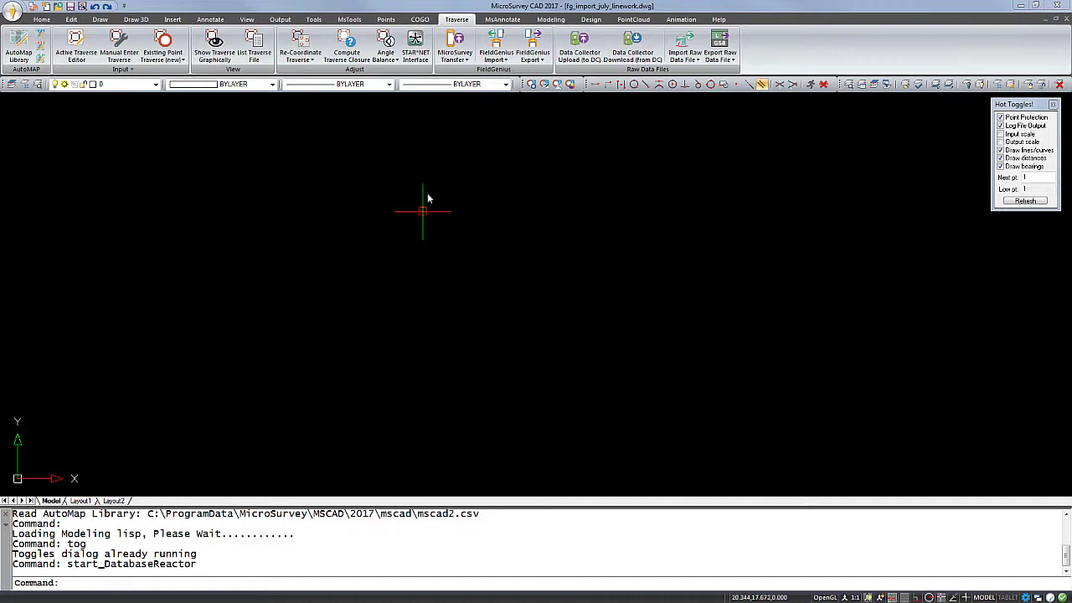
# Step: Launch the FieldGenius SyncWizard import and check the current projects folder path
pyautogui.click(496, 44)
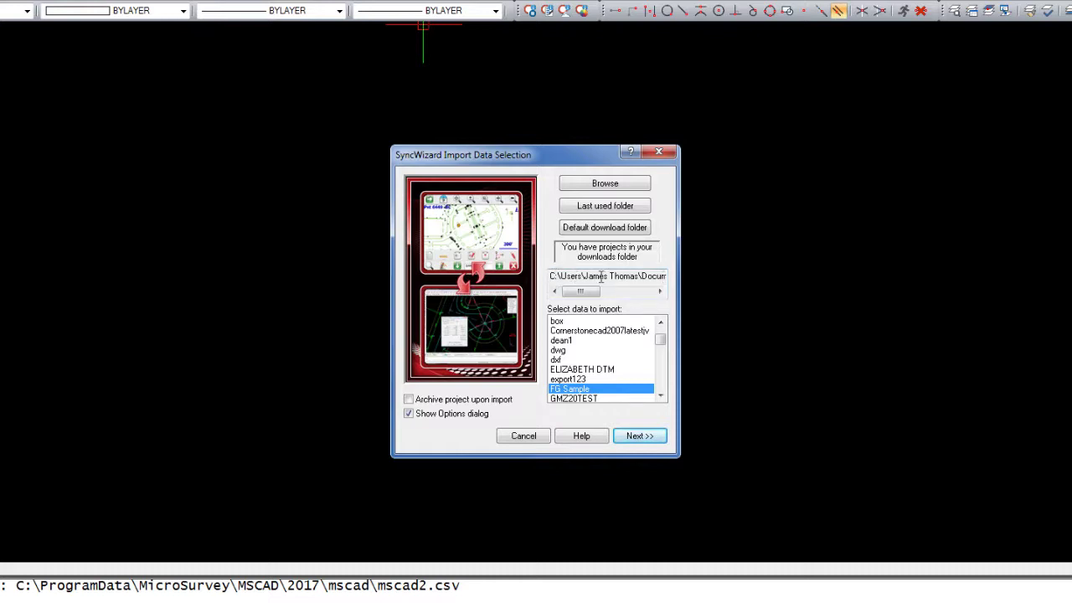
pyautogui.moveTo(562, 280); pyautogui.dragTo(669, 276)
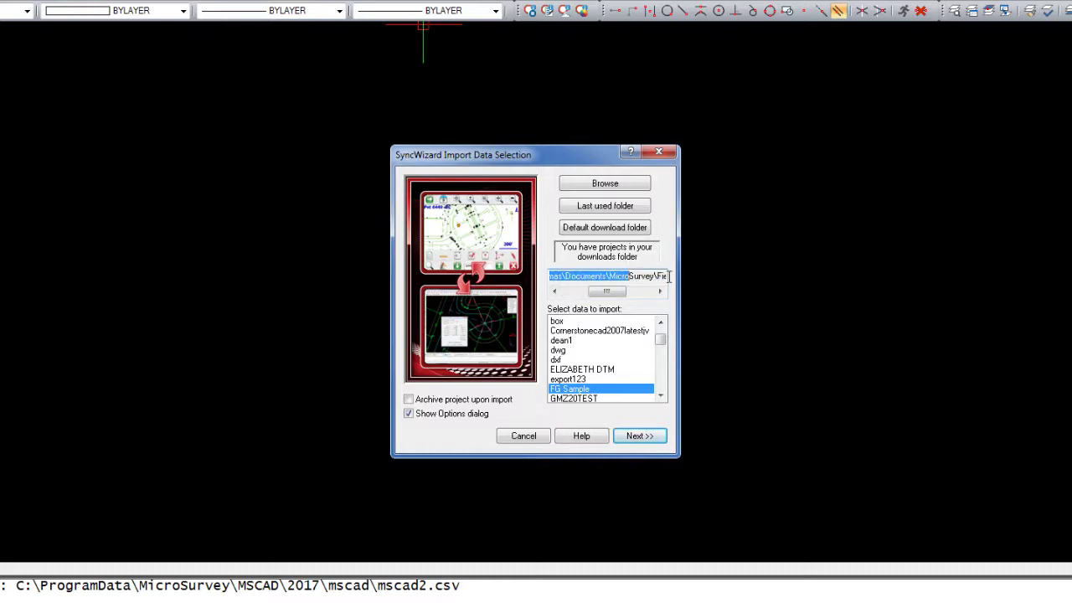
pyautogui.click(626, 276)
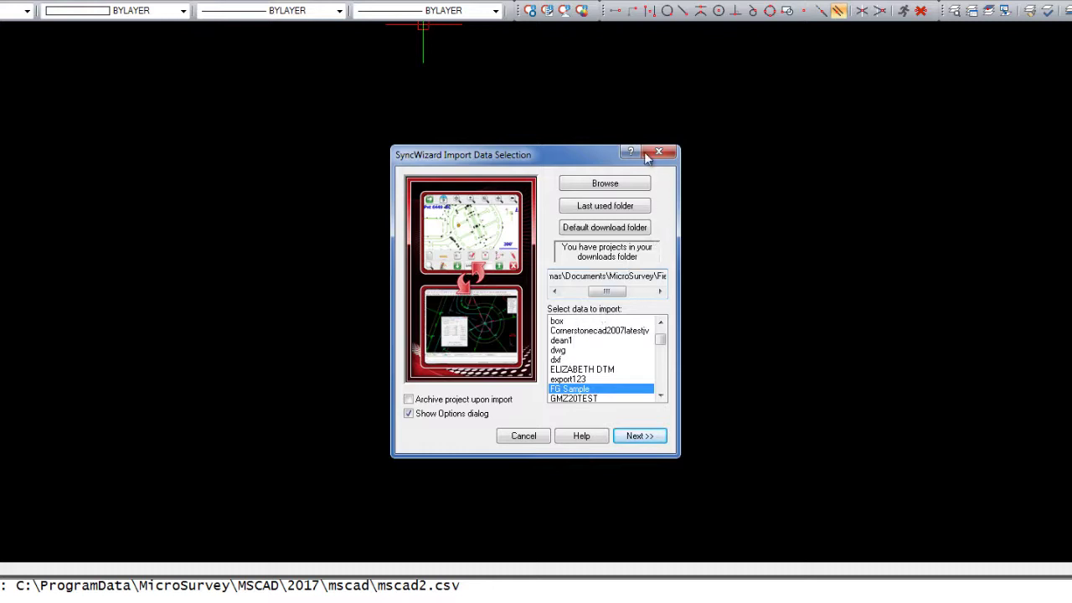
# Step: Keep the current projects directory and select JULY-22-LINEWORK in the import list
pyautogui.click(591, 186)
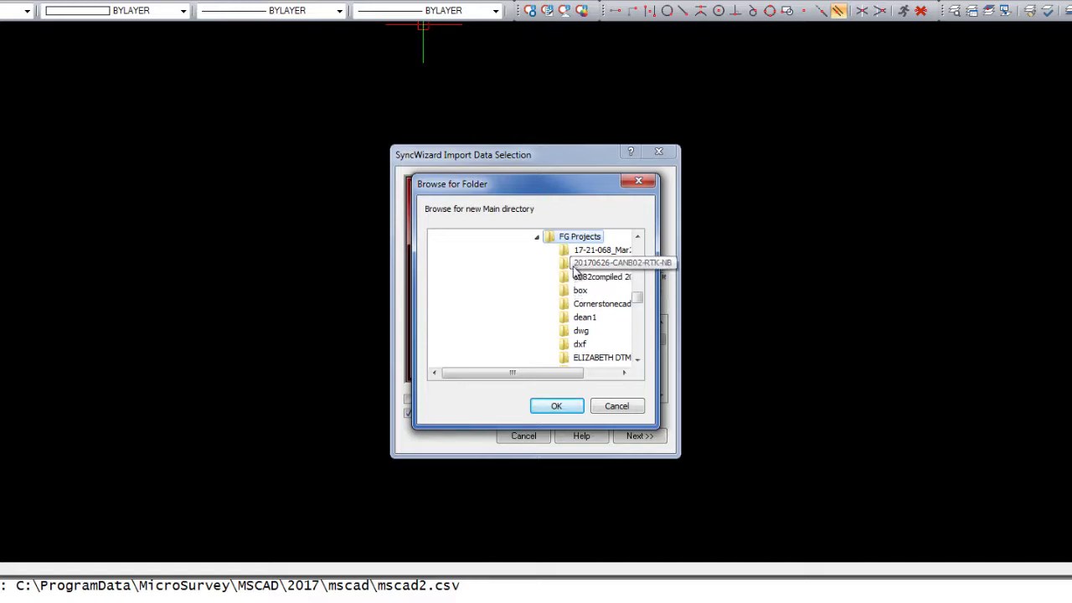
pyautogui.click(619, 407)
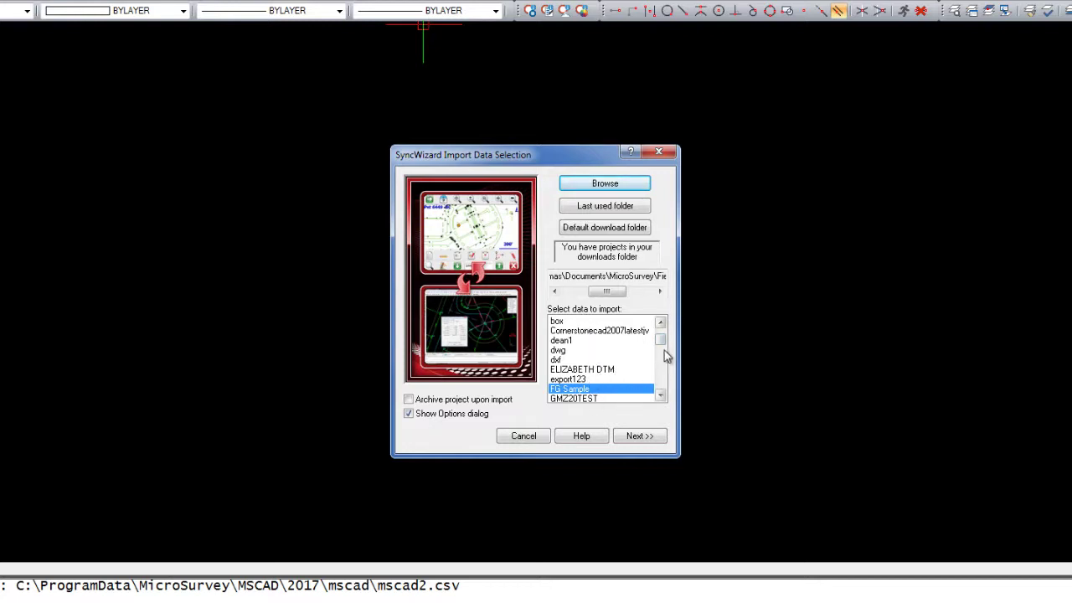
pyautogui.click(659, 395)
pyautogui.click(660, 396)
pyautogui.click(660, 396)
pyautogui.click(660, 396)
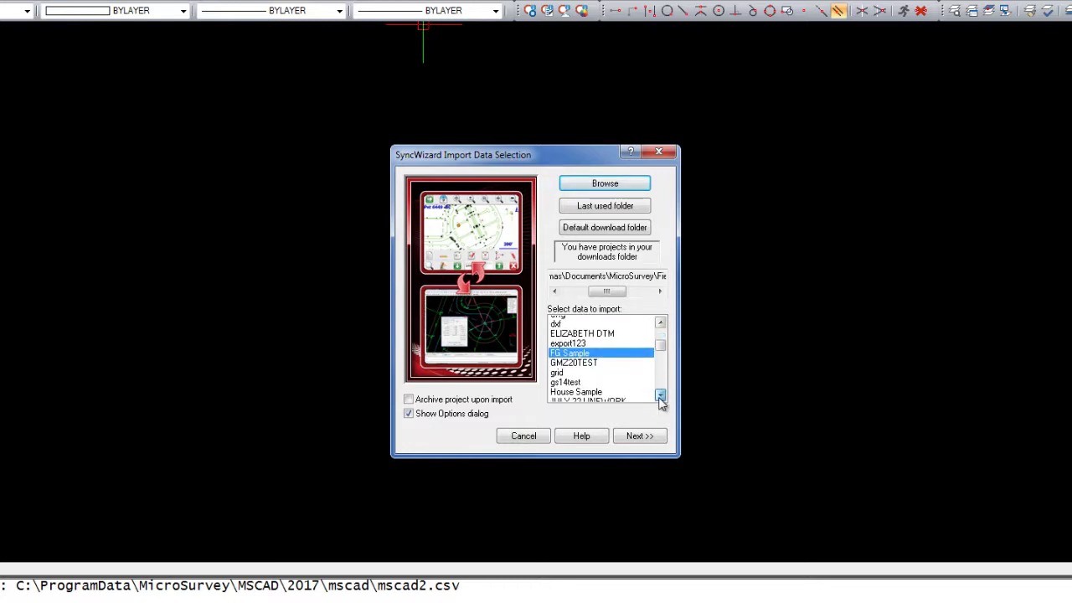
pyautogui.click(659, 396)
pyautogui.click(660, 396)
pyautogui.click(660, 396)
pyautogui.click(660, 396)
pyautogui.click(589, 360)
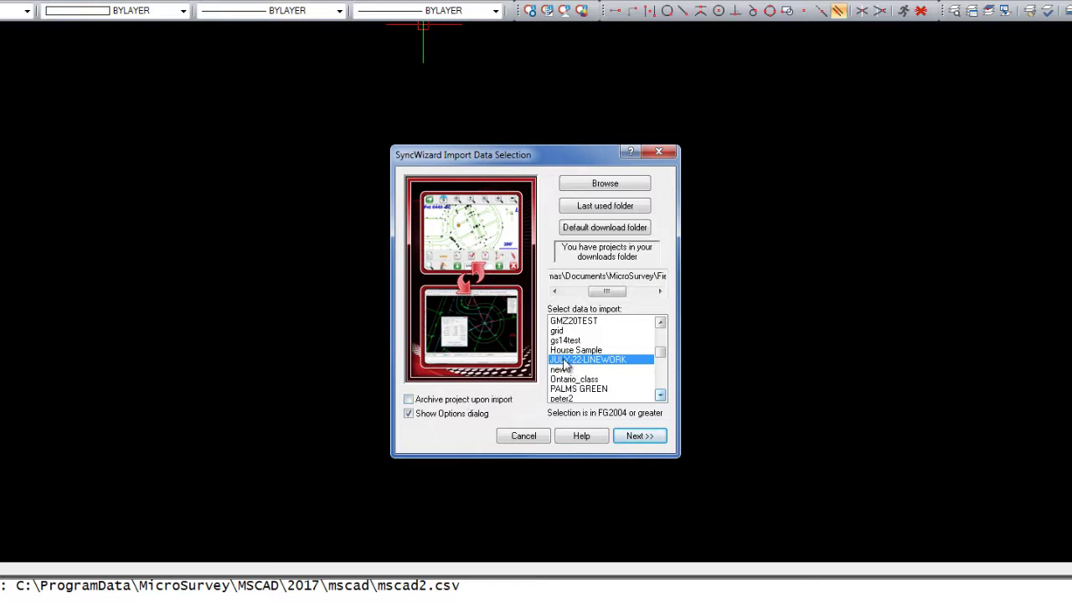
# Step: Accept the default options: archive location, layer 0, Continuous, 3D broken-up connections
pyautogui.click(636, 435)
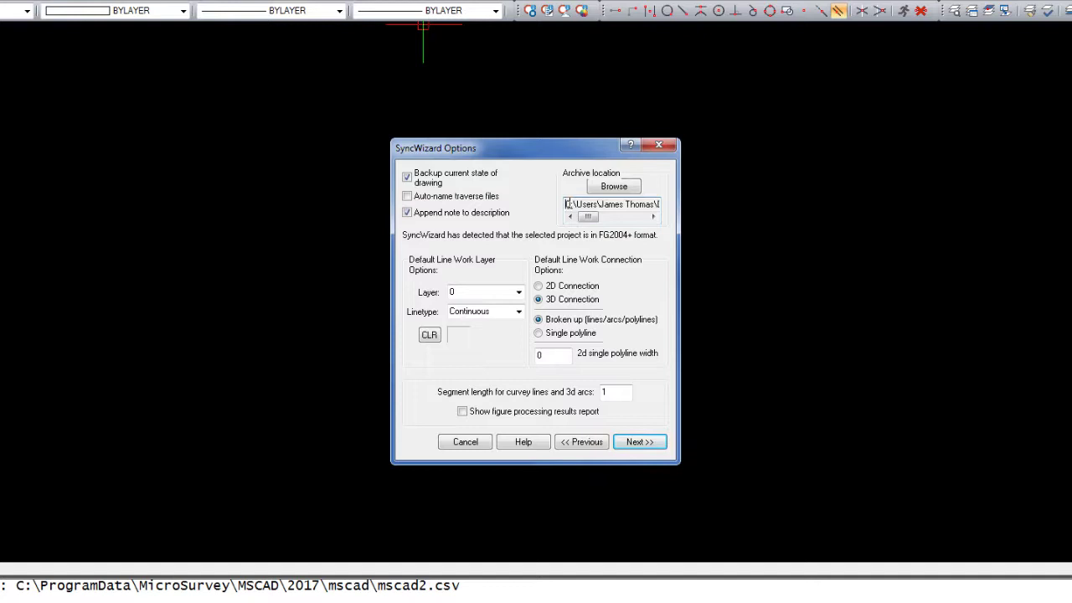
pyautogui.moveTo(566, 203); pyautogui.dragTo(658, 206)
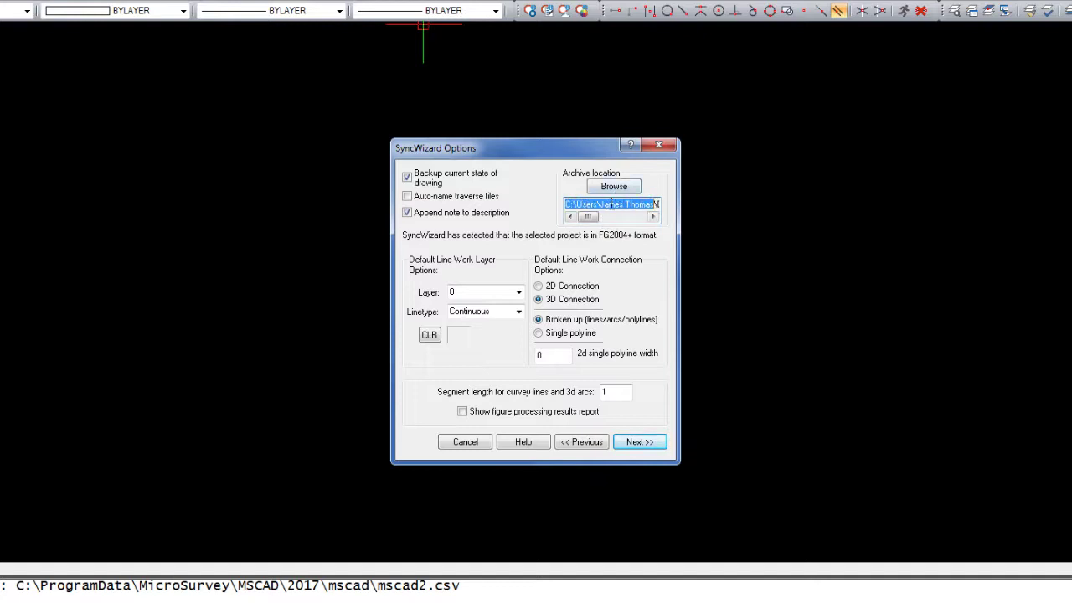
pyautogui.click(614, 203)
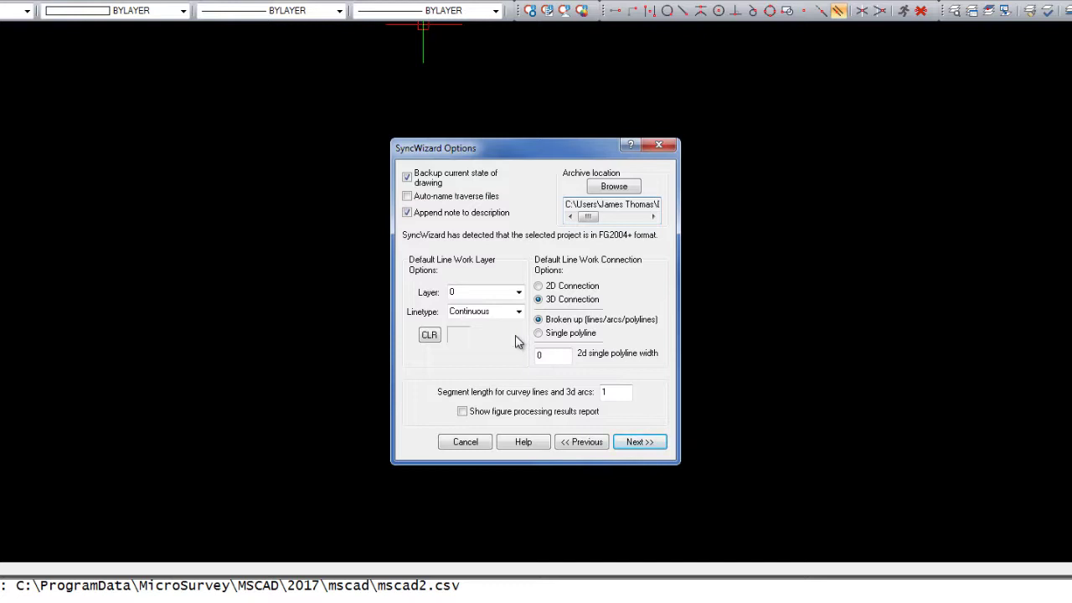
pyautogui.click(630, 446)
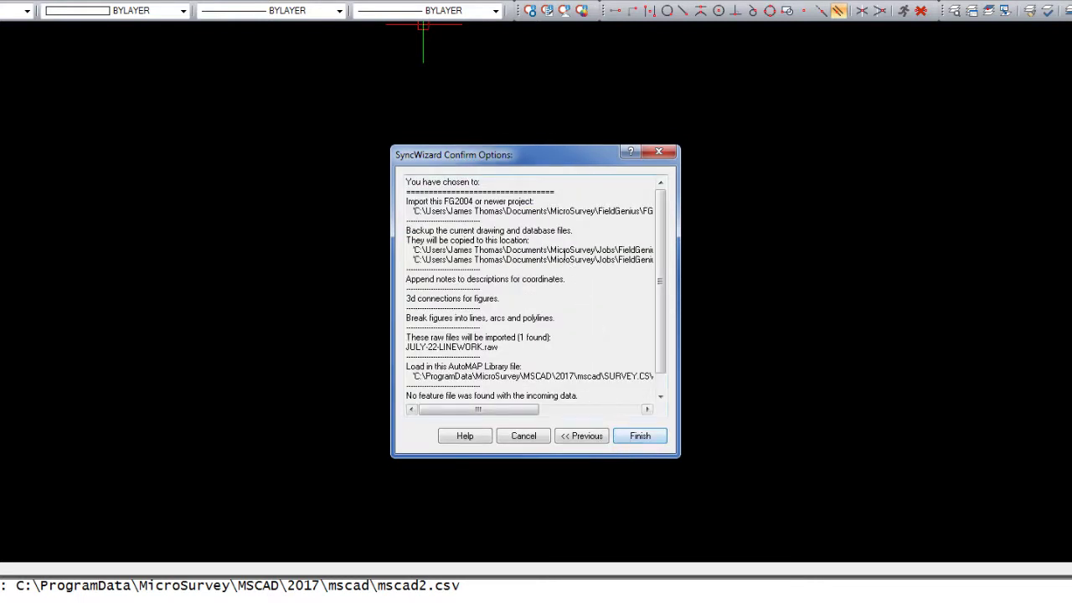
# Step: Review the Confirm Options summary for JULY-22-LINEWORK.raw and finish to run the import
pyautogui.scroll(-1, 659, 238)
pyautogui.scroll(-1, 660, 238)
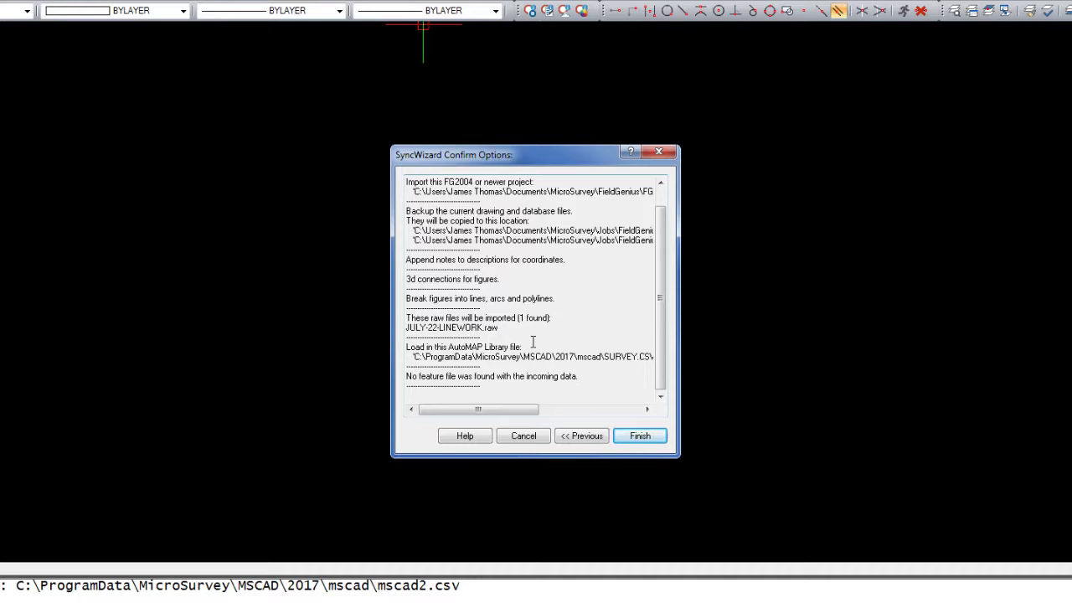
pyautogui.click(636, 437)
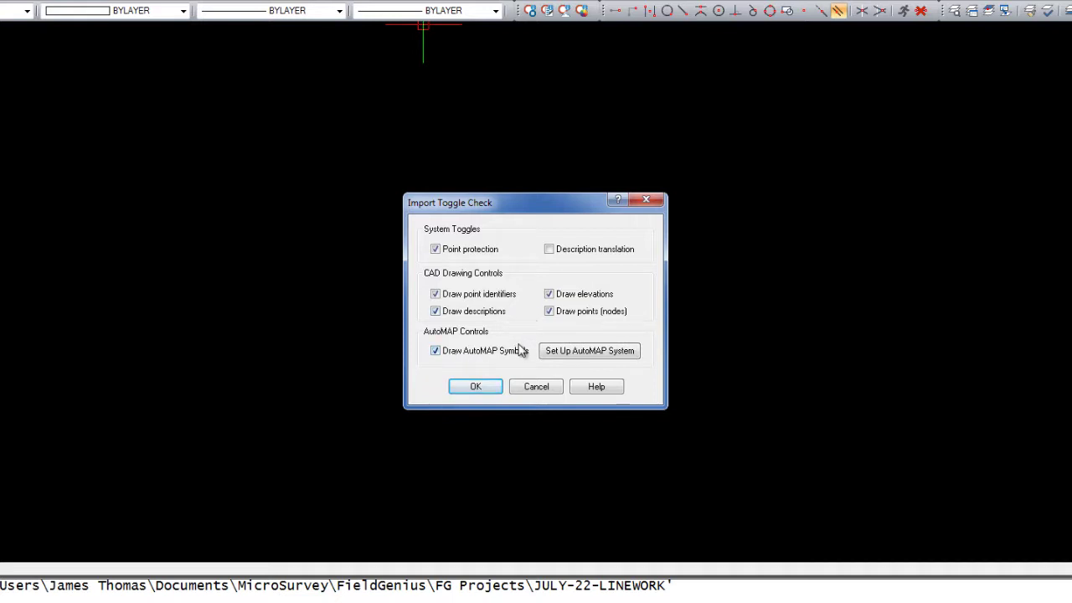
# Step: Accept the Import Toggle Check defaults so the points and linework import completes
pyautogui.click(474, 387)
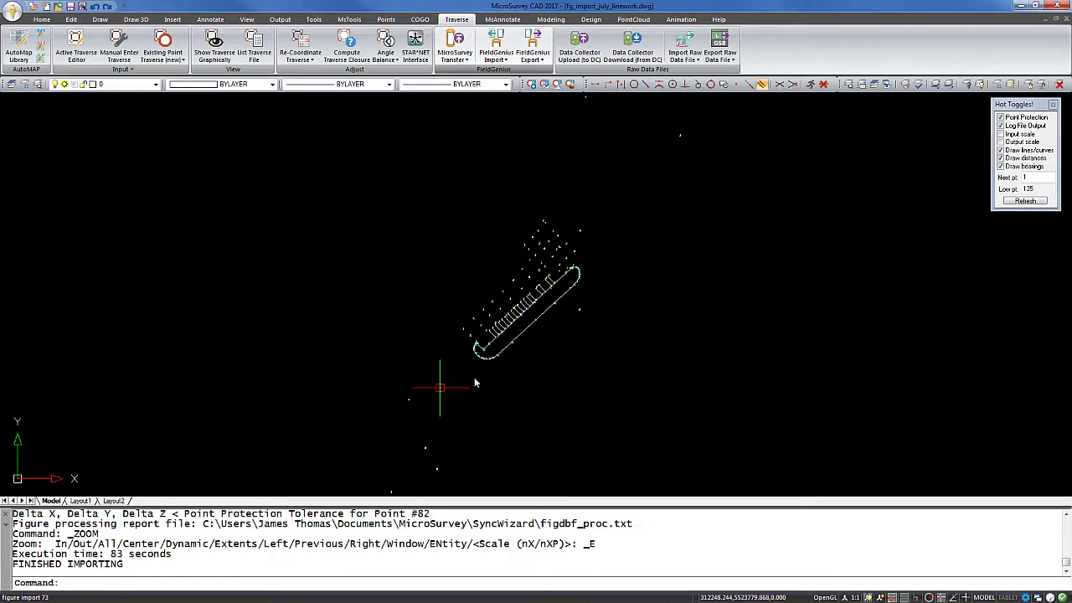
# Step: Zoom and pan so the whole imported linework arc and point labels fit the view
pyautogui.scroll(5, 510, 351)
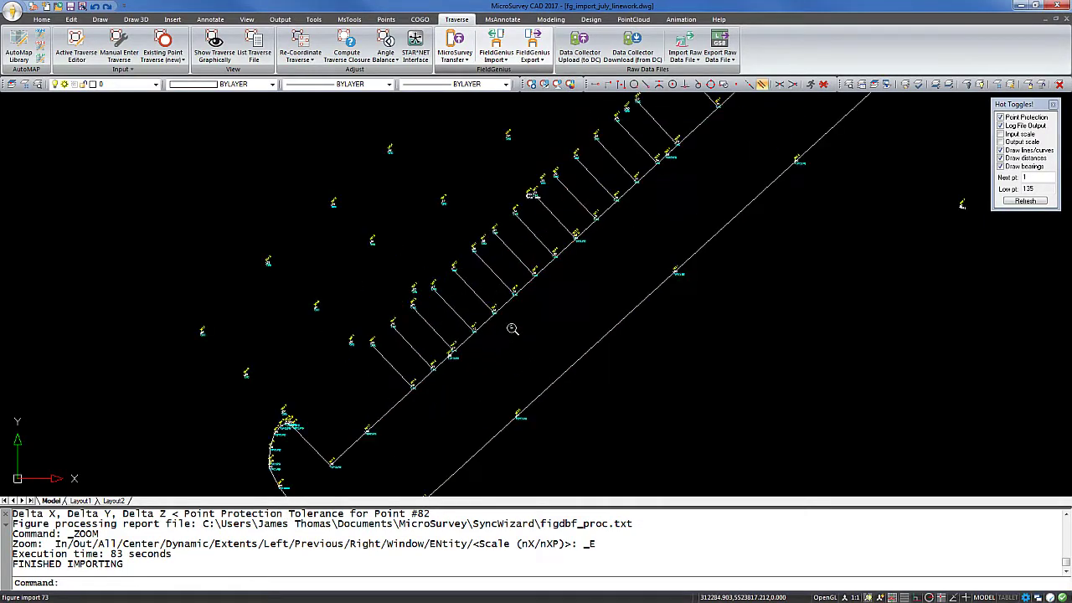
pyautogui.scroll(-2, 509, 334)
pyautogui.moveTo(507, 277)
pyautogui.mouseDown(button='middle')
pyautogui.moveTo(538, 290)
pyautogui.moveTo(539, 313)
pyautogui.mouseUp(button='middle')
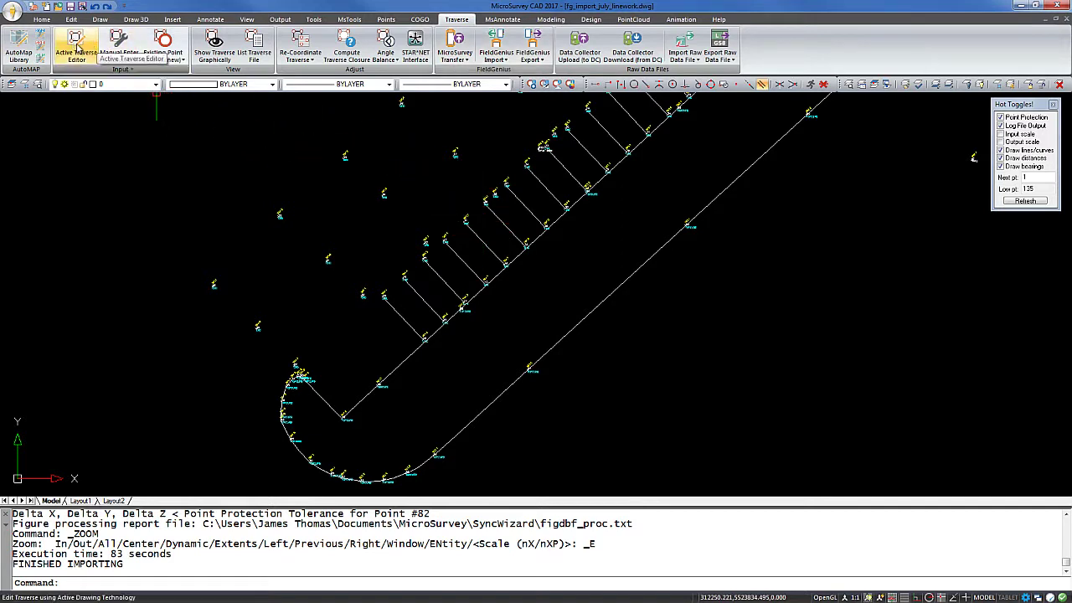
pyautogui.click(76, 47)
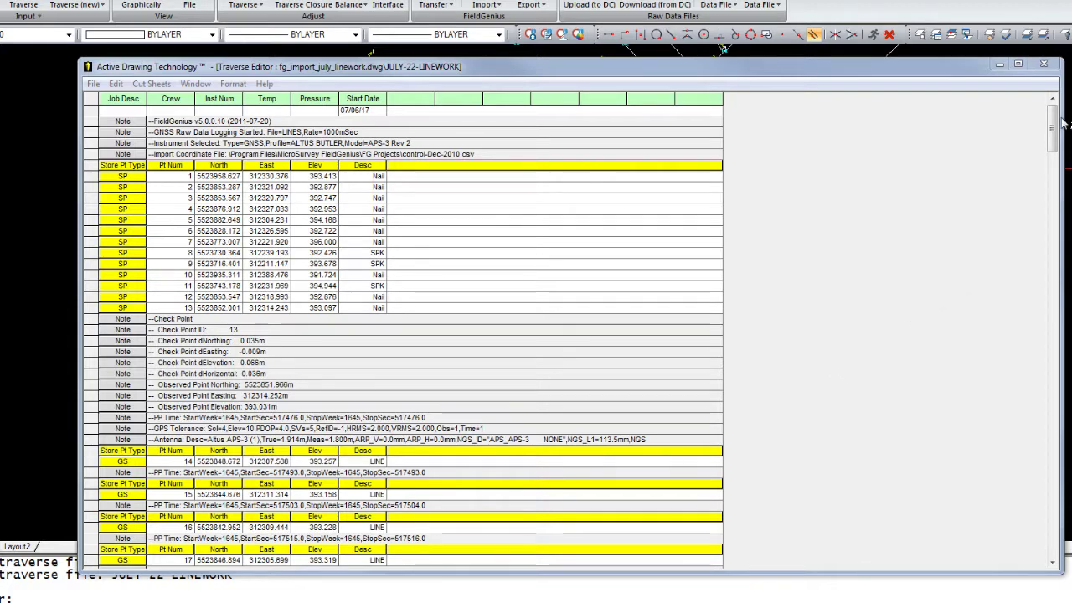
pyautogui.click(1041, 66)
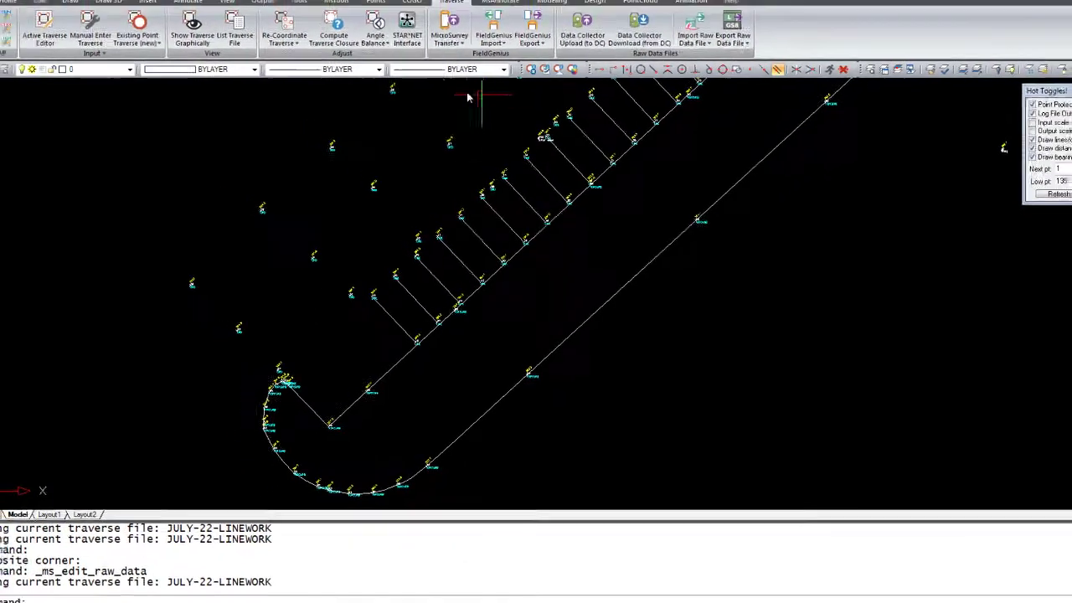
pyautogui.click(374, 3)
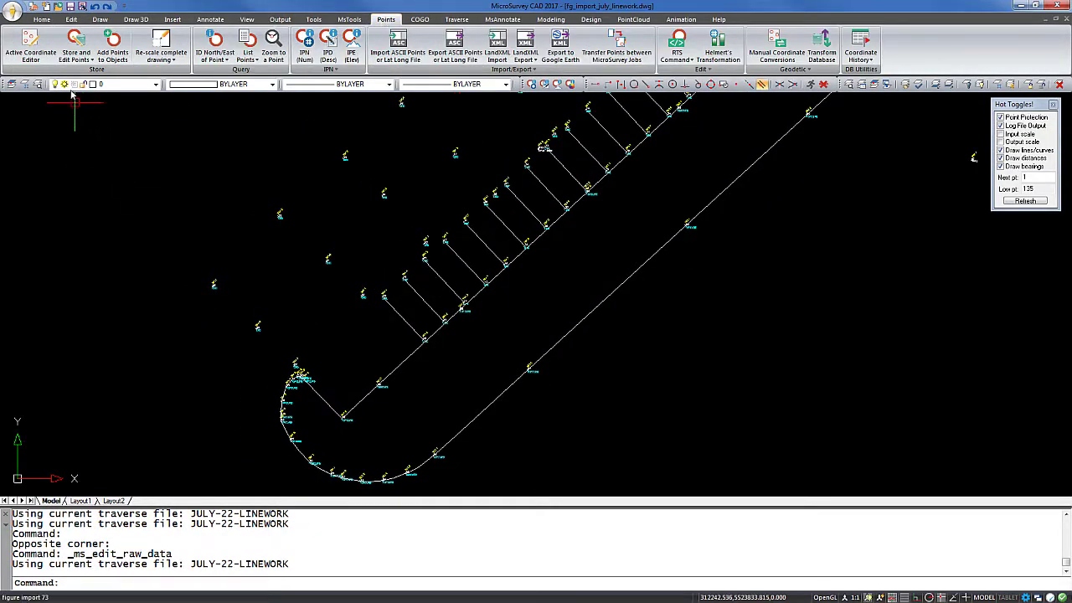
pyautogui.click(33, 52)
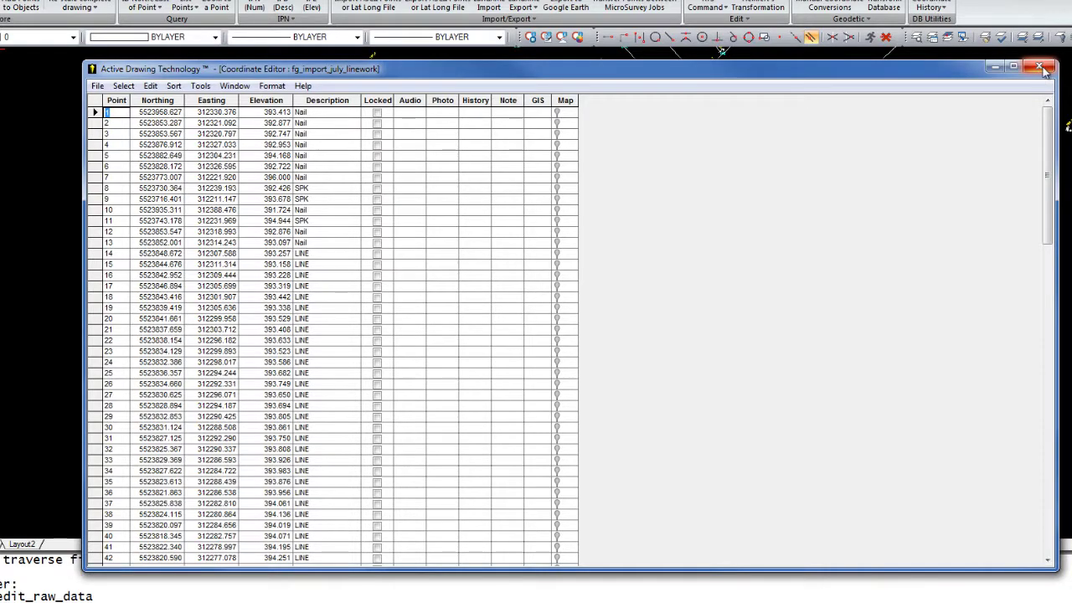
pyautogui.click(1038, 68)
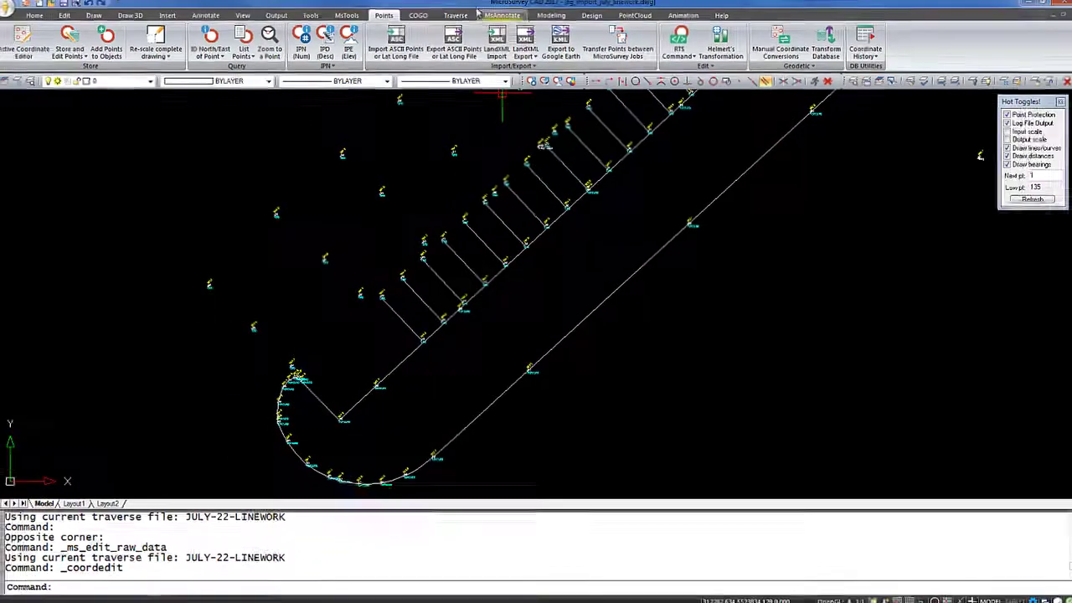
pyautogui.click(456, 19)
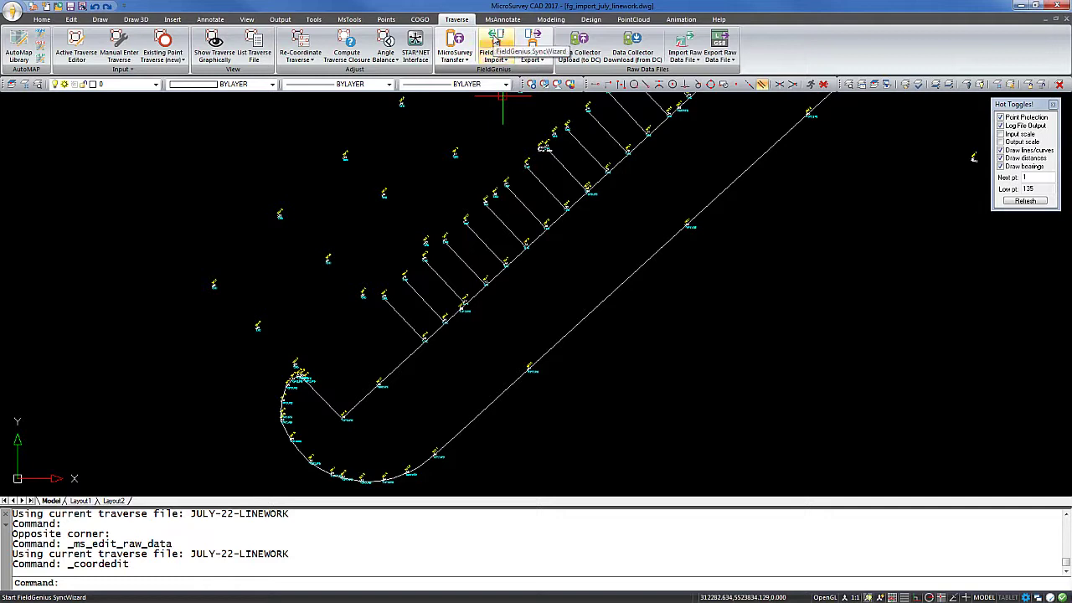
pyautogui.click(496, 40)
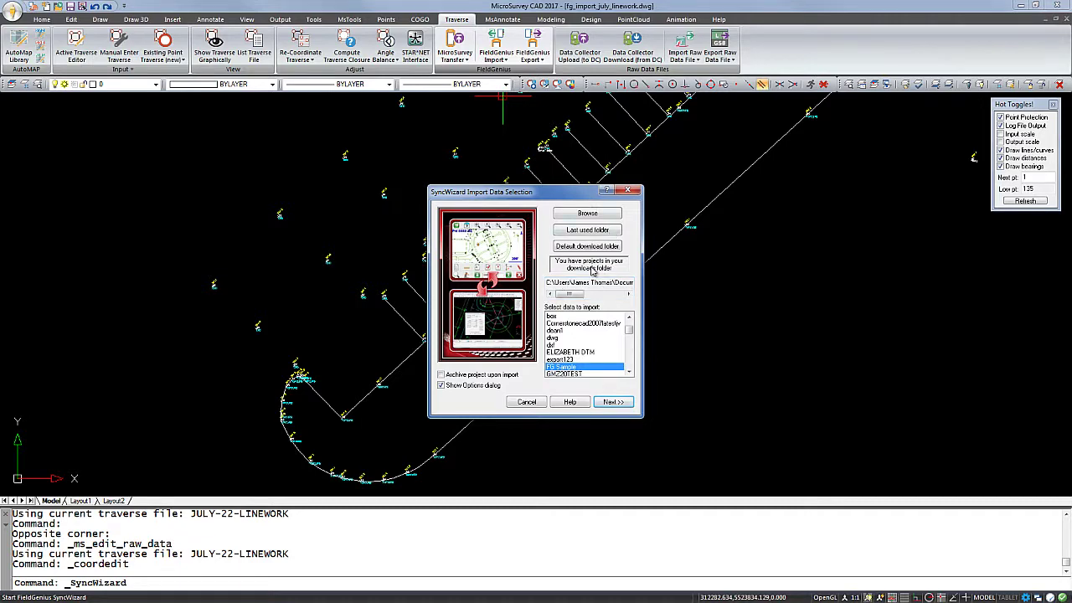
pyautogui.click(531, 404)
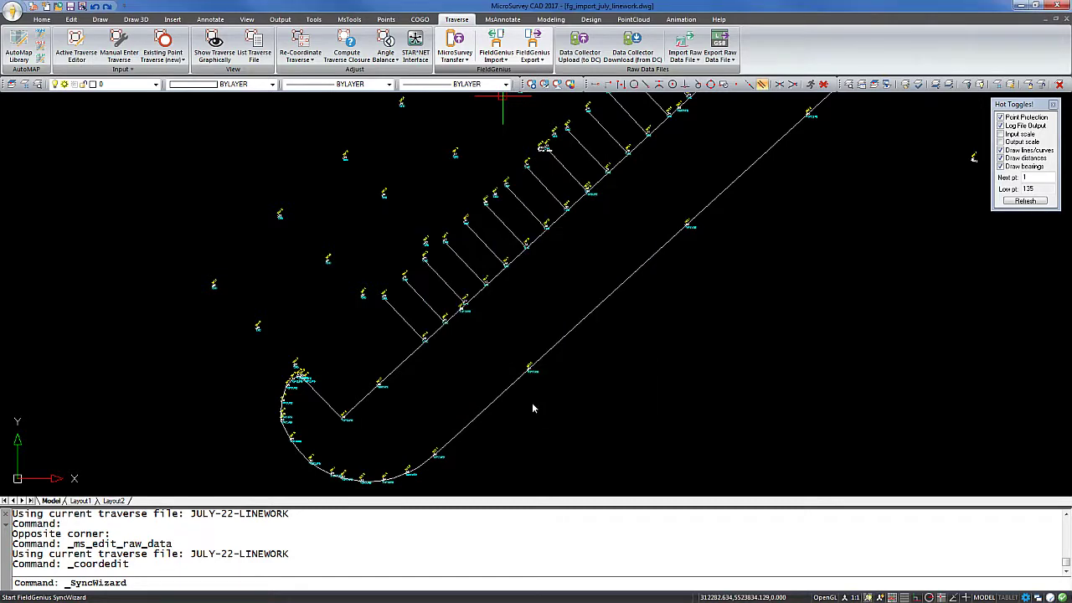